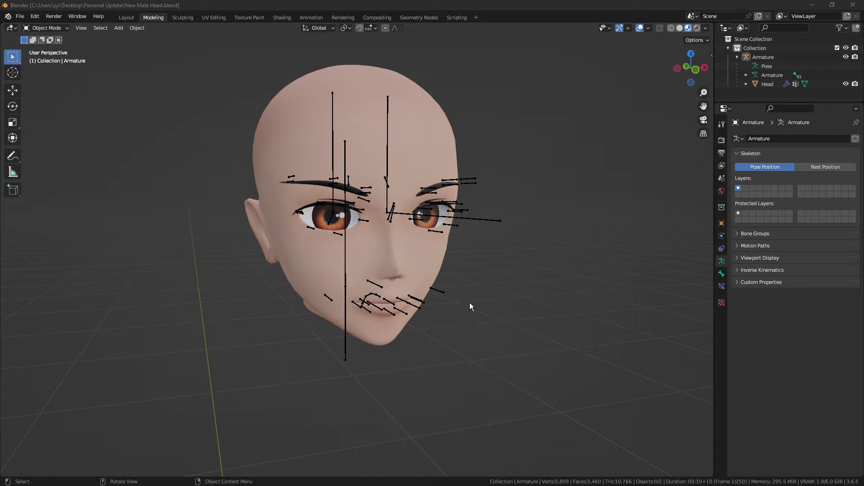
Select the face armature, switch to front view and enter Pose Mode
click(446, 298)
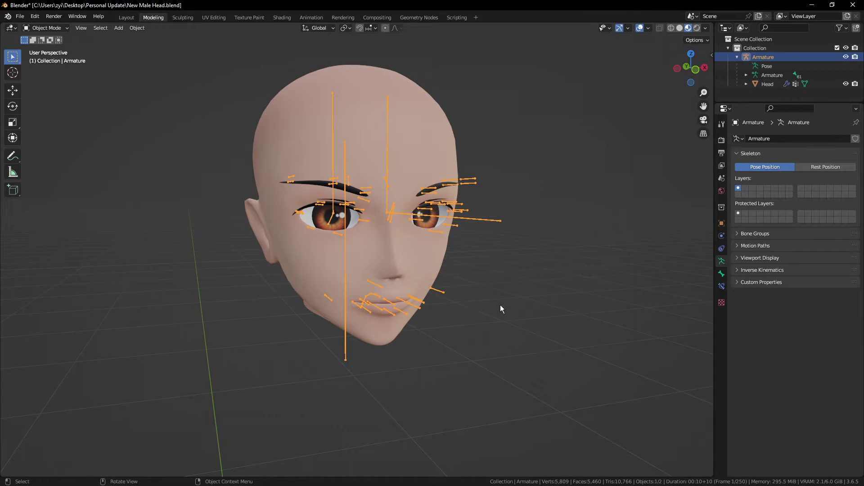
click(698, 70)
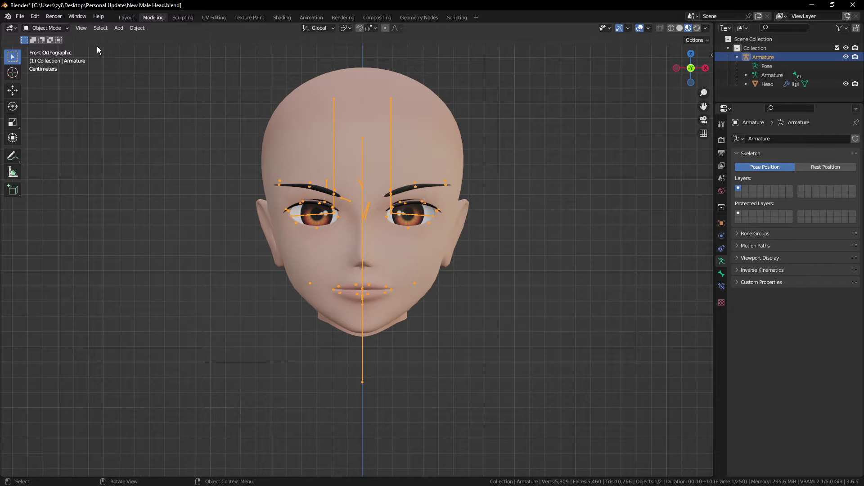
click(59, 30)
click(58, 58)
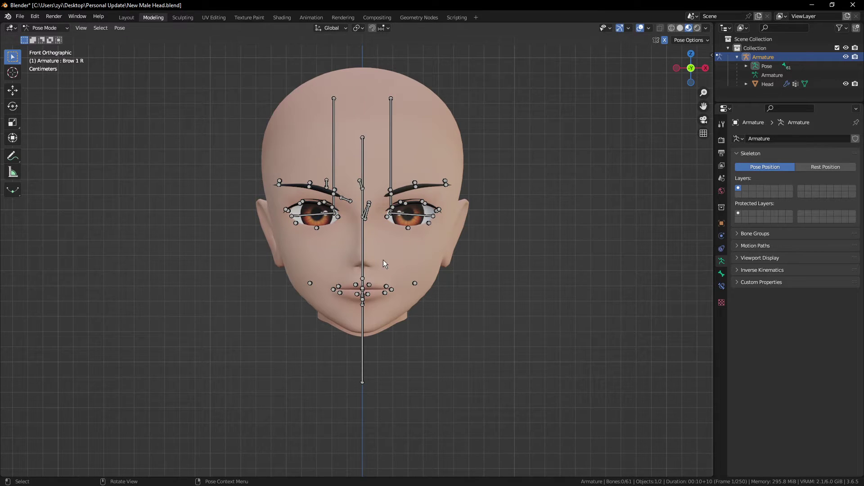
scroll(383, 260, up, 1)
Spread the upper and left mouth bones outward into an open-mouth shape
click(372, 295)
key(g)
click(408, 295)
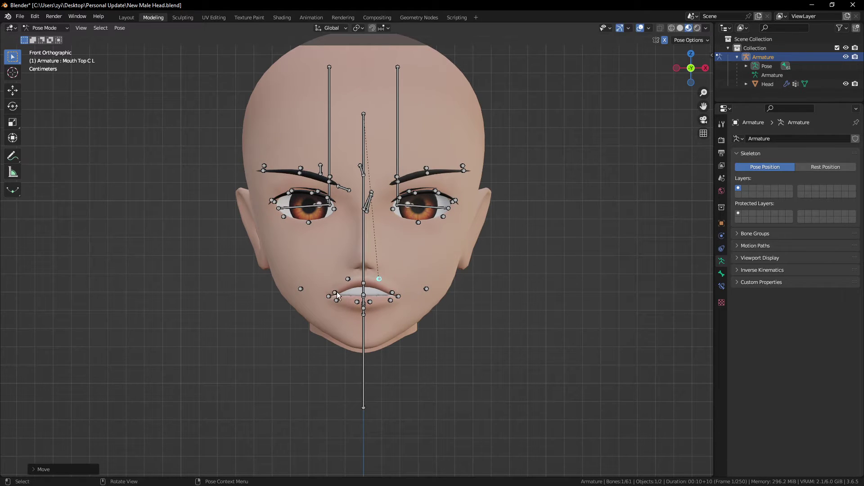
click(336, 295)
key(g)
click(329, 287)
key(g)
click(313, 289)
click(309, 223)
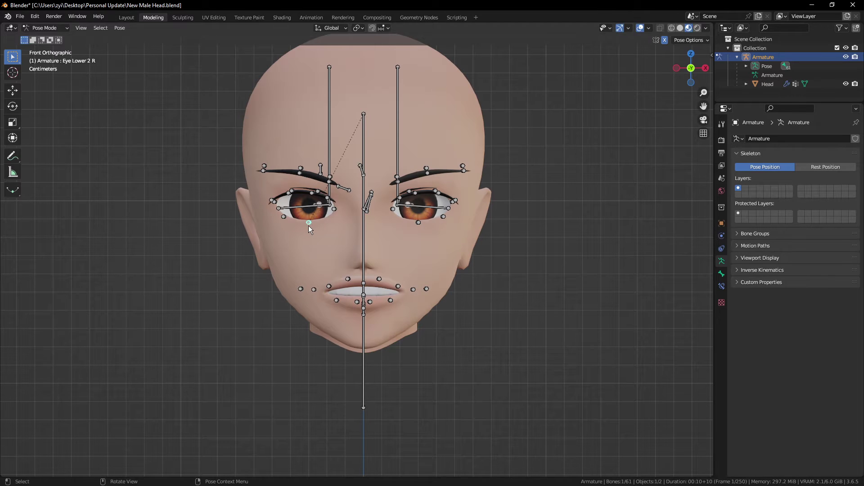
Raise the right brow bone and lift the left lower eyelid bones to narrow the eye
click(301, 170)
key(g)
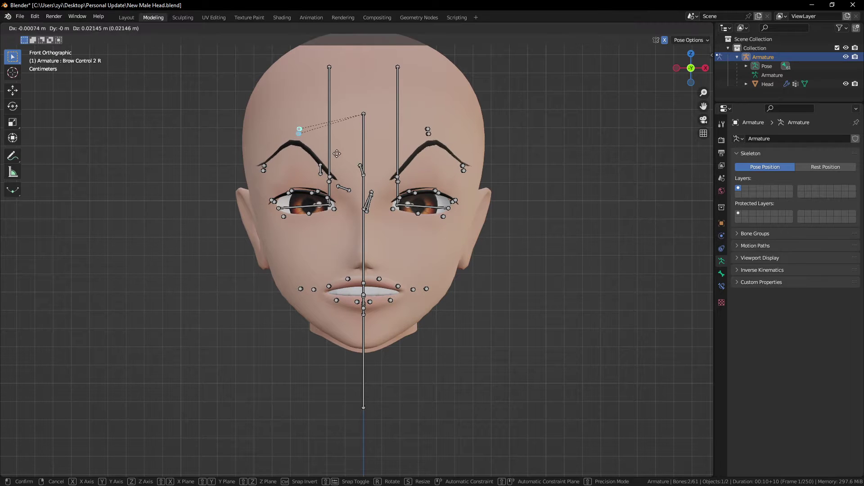
click(337, 153)
click(420, 215)
key(g)
click(446, 218)
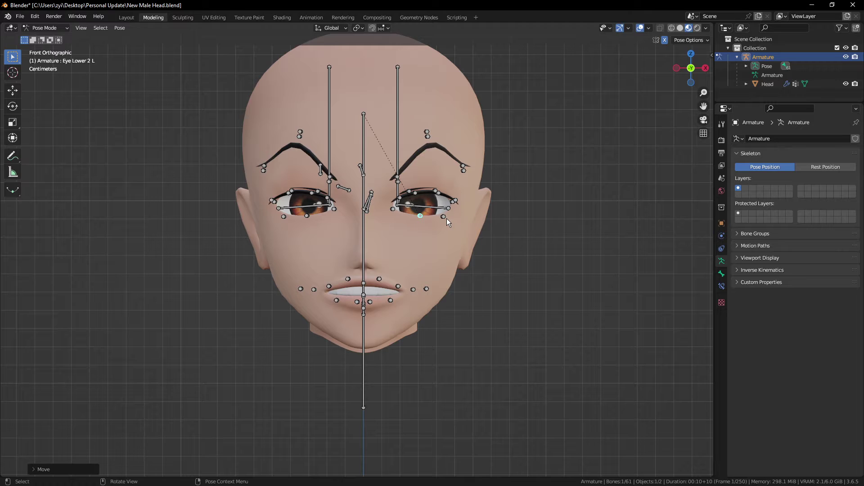
key(g)
click(447, 211)
shift+middle_drag(511, 192, 510, 212)
Back in Object Mode, select the Head mesh and rename its Armature modifier to Weird
click(46, 28)
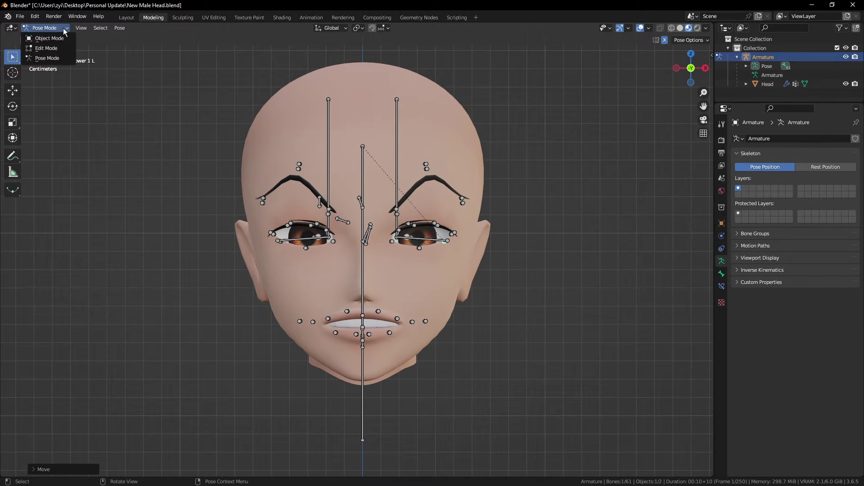
click(354, 98)
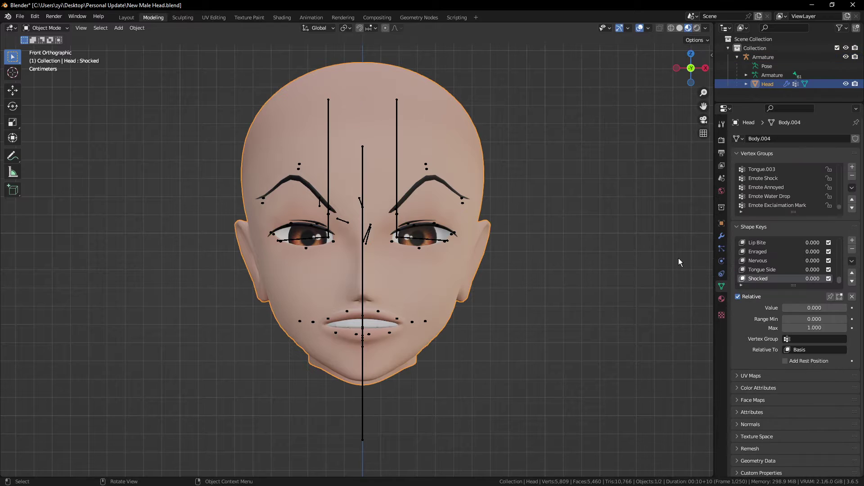
click(721, 237)
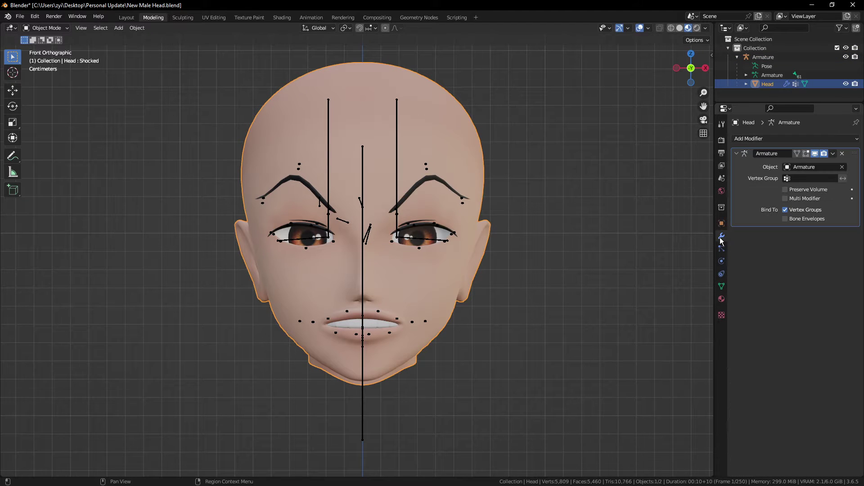
double_click(779, 155)
text(Weird)
Save the posed deformation as a new shape key, then reselect the face armature
click(835, 154)
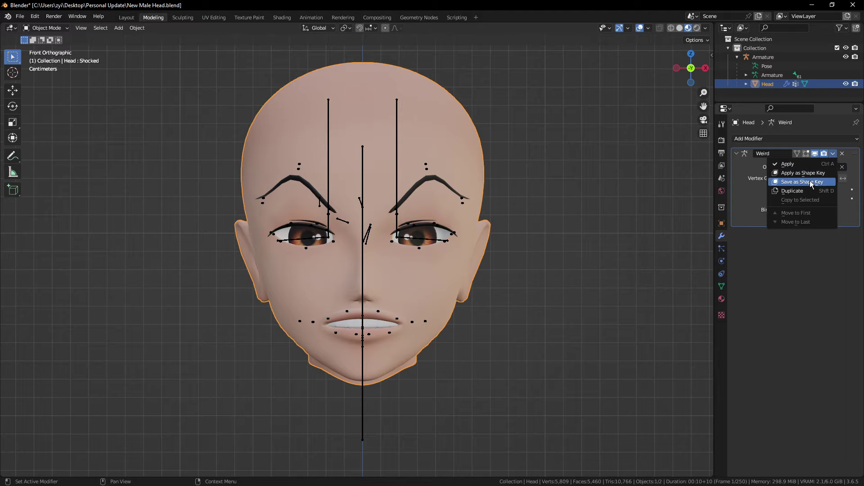
click(811, 184)
click(553, 171)
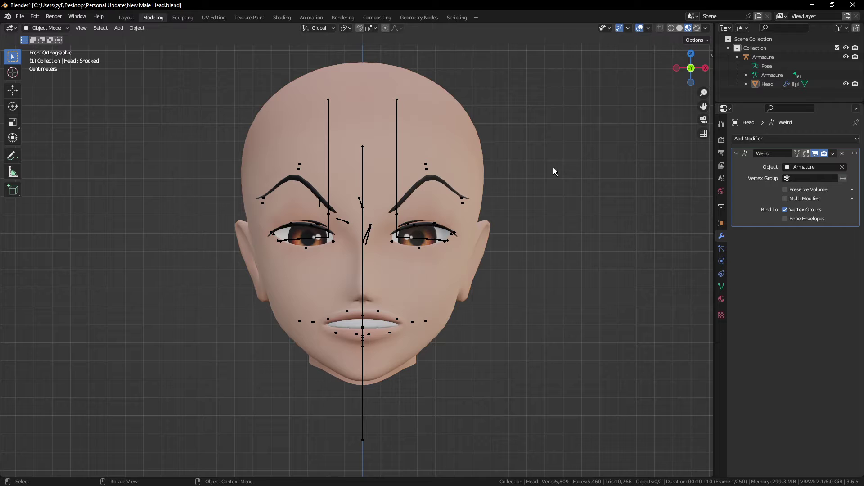
click(46, 28)
click(328, 168)
click(48, 27)
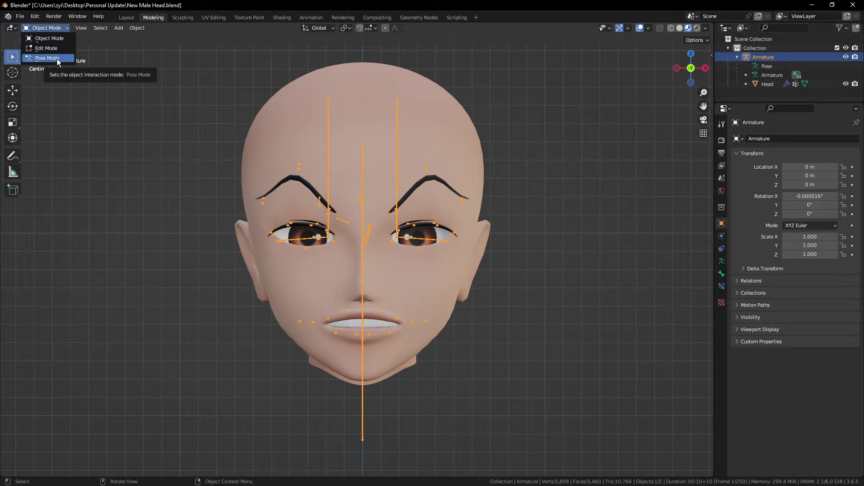
In Pose Mode select all bones, clear their location and rotation to rest, and return to Object Mode
click(57, 59)
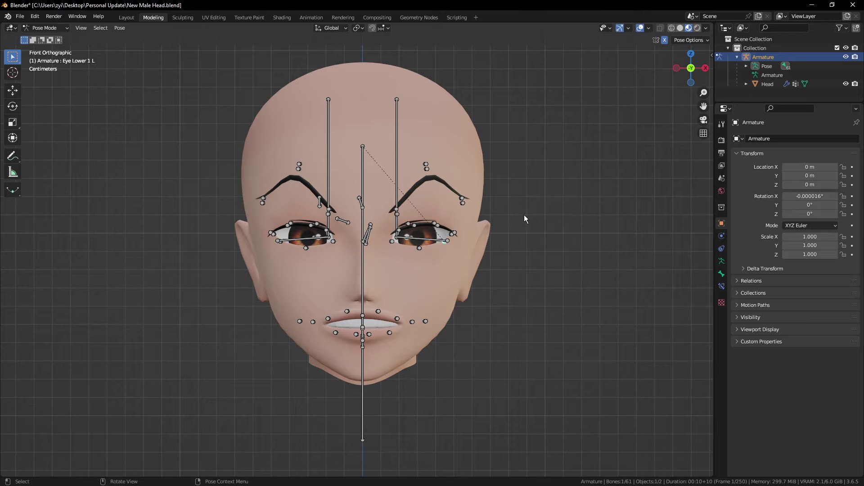
key(a)
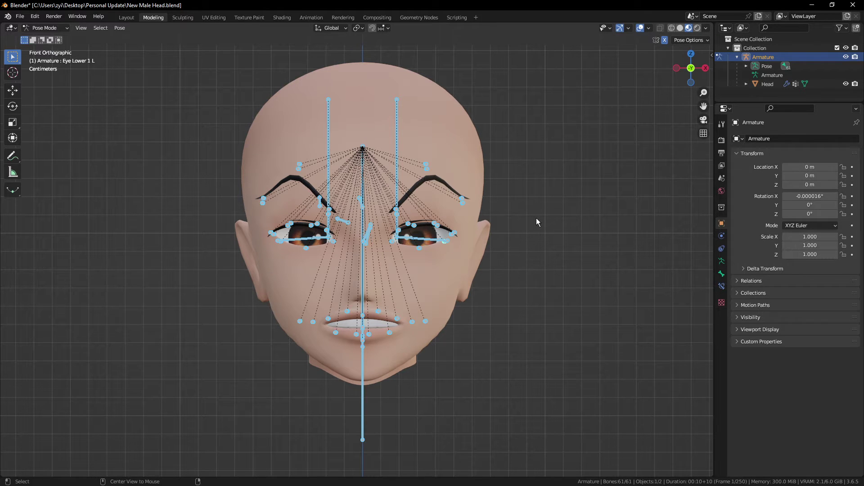
key(alt+g)
key(alt+r)
key(alt+a)
mouse_move(533, 237)
middle_down()
mouse_move(545, 236)
mouse_move(534, 208)
middle_up()
click(54, 29)
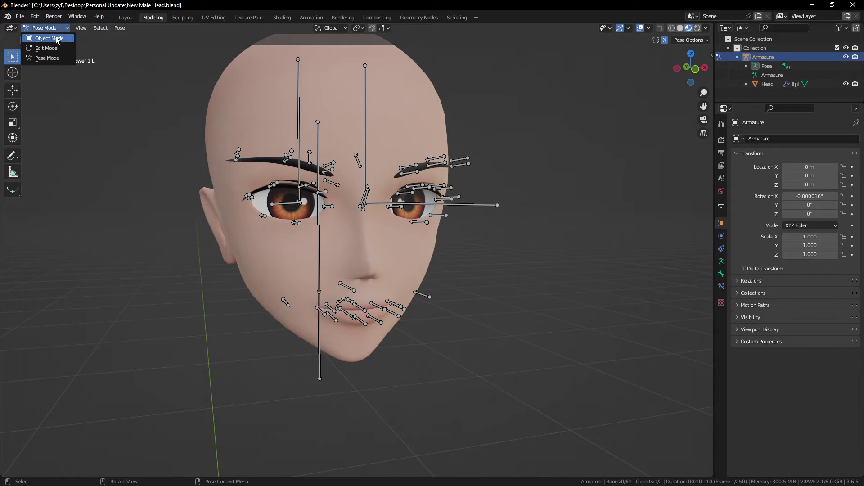
click(57, 38)
Preview the Weird shape key at full strength on the Head, then set Basis active again
click(261, 117)
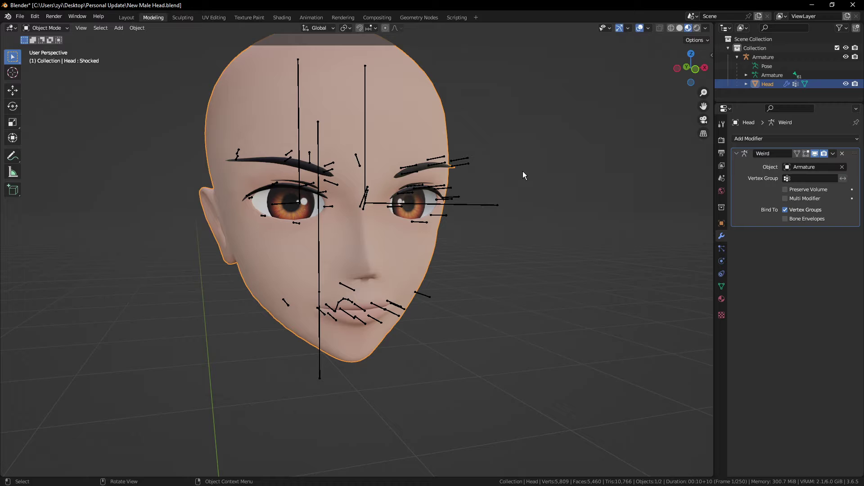
click(722, 286)
scroll(756, 273, down, 1)
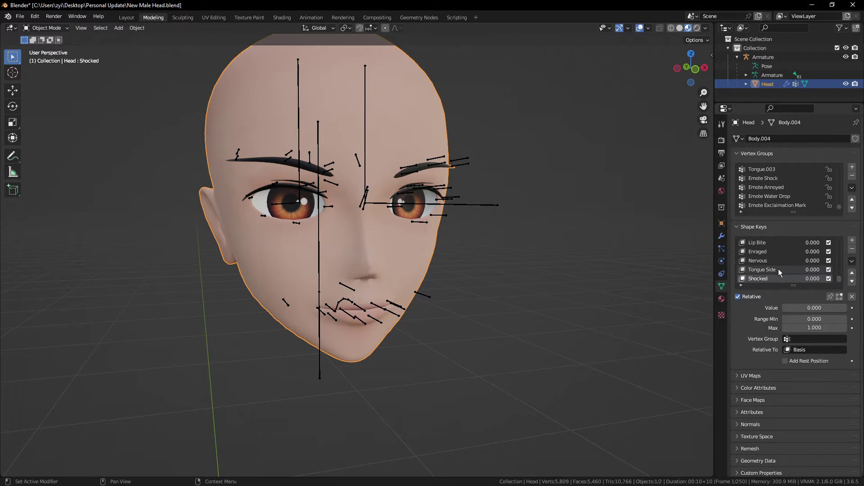
click(758, 278)
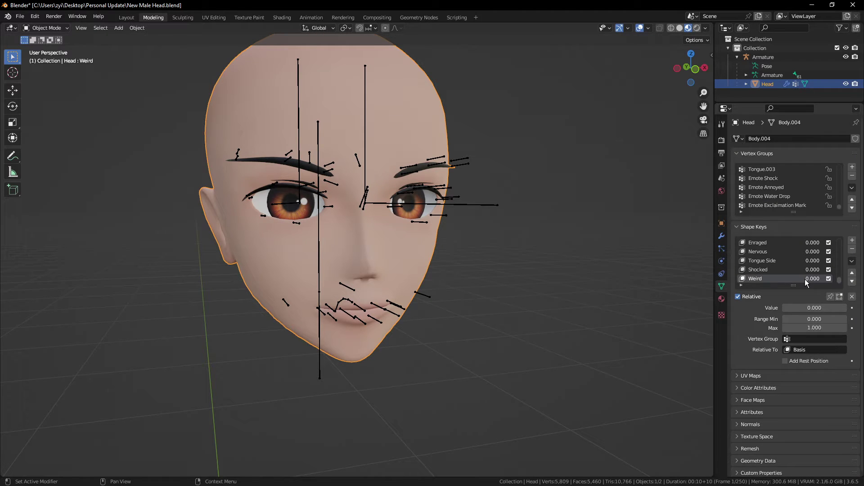
drag(806, 283, 844, 283)
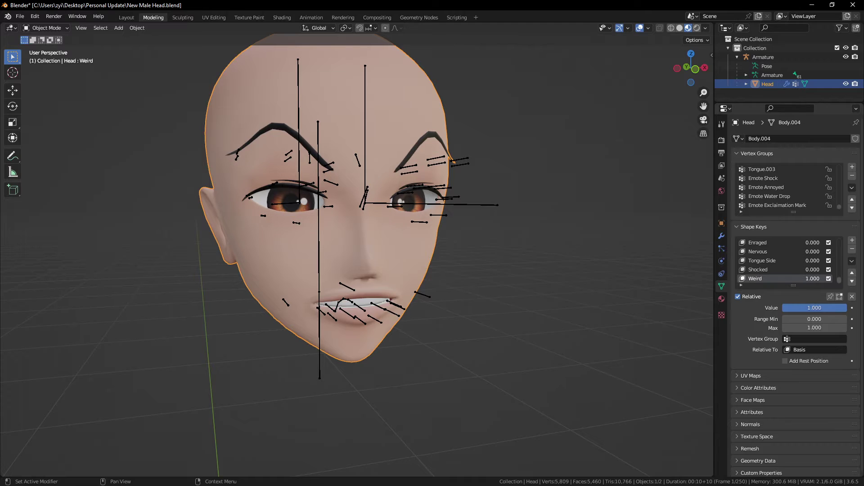
drag(815, 307, 776, 307)
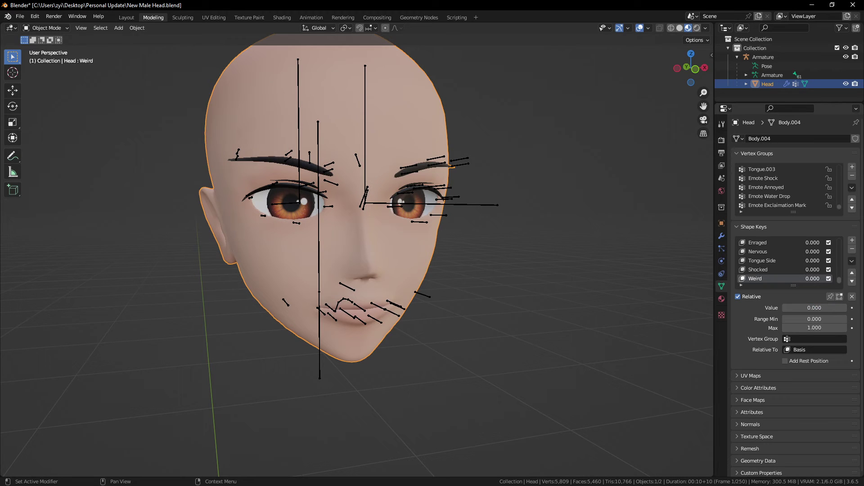
scroll(801, 269, up, 2)
scroll(800, 269, up, 2)
scroll(801, 269, up, 2)
click(777, 243)
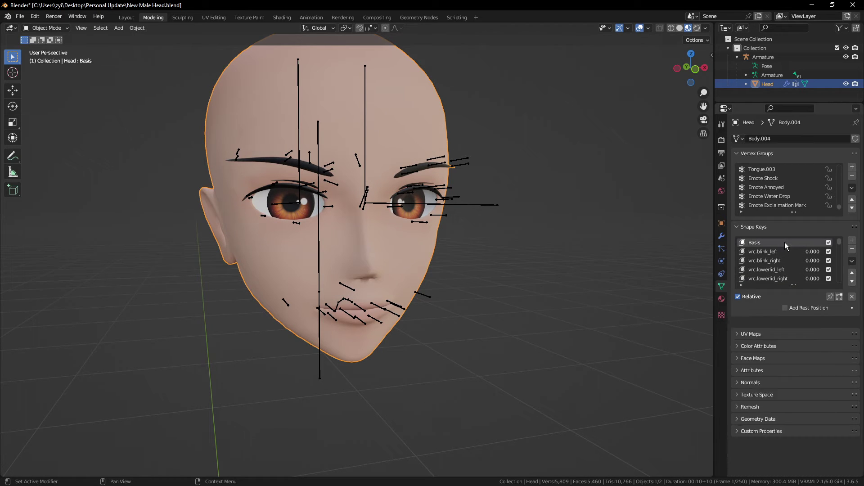
mouse_move(550, 229)
middle_down()
mouse_move(516, 270)
mouse_move(430, 219)
mouse_move(464, 238)
middle_up()
scroll(458, 221, down, 4)
scroll(463, 238, up, 4)
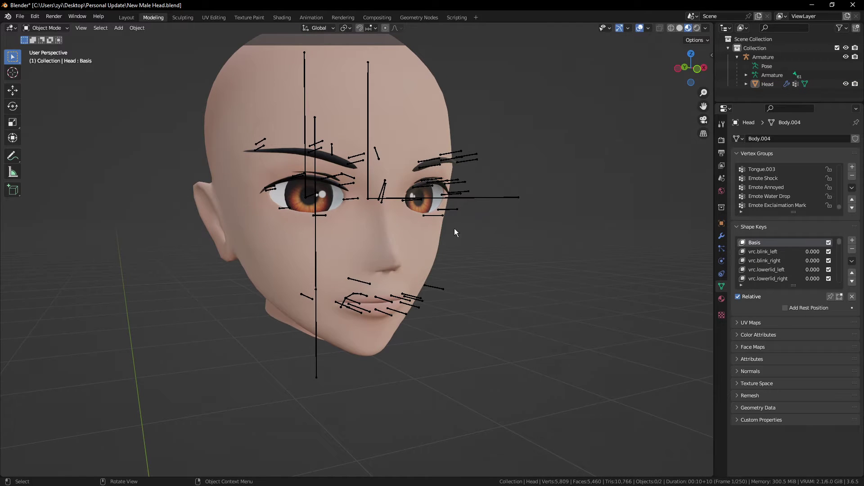
Enter Edit Mode on the armature and select all bones except the main head and eye chain
middle_drag(455, 268, 474, 290)
click(448, 286)
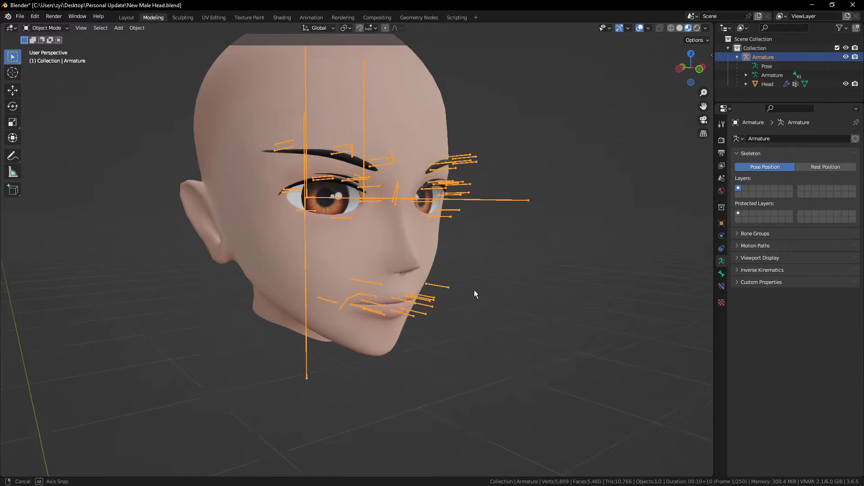
click(48, 29)
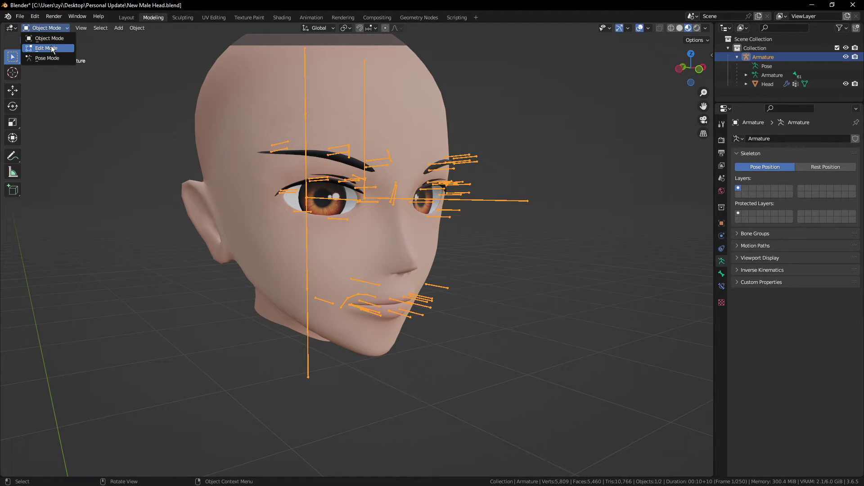
click(50, 49)
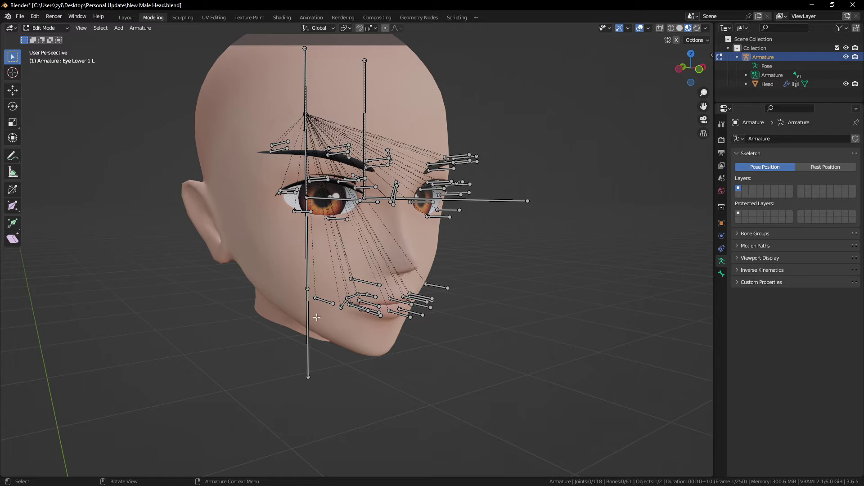
key(a)
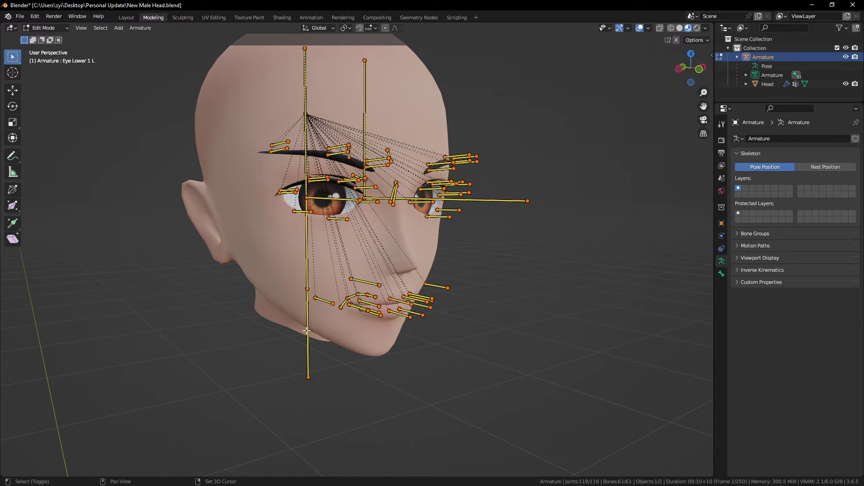
shift+click(307, 329)
middle_drag(297, 133, 306, 113)
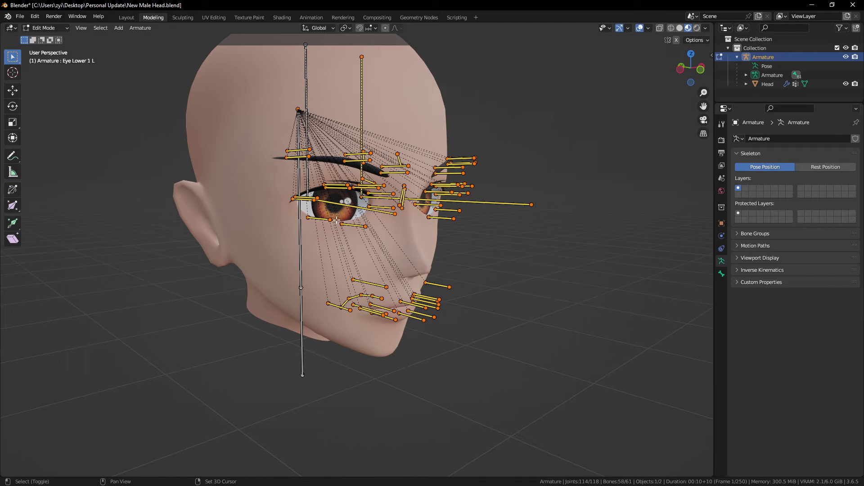
middle_drag(338, 206, 359, 158)
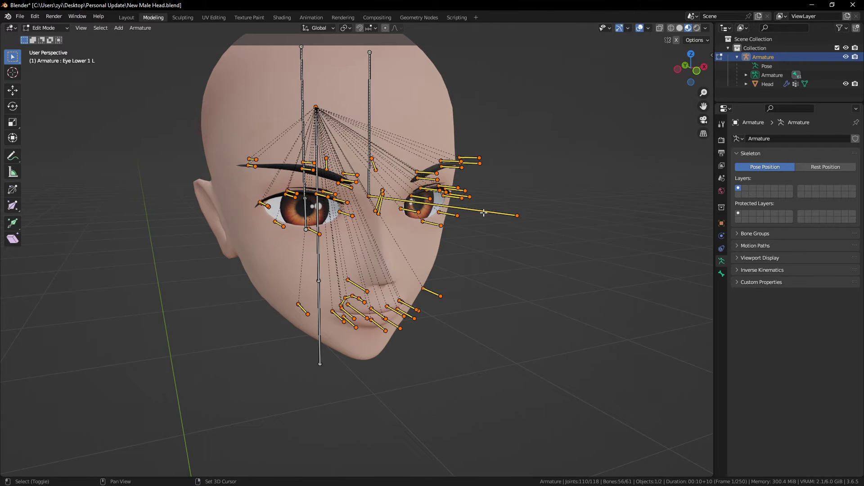
middle_drag(488, 257, 496, 257)
mouse_move(463, 298)
middle_down()
mouse_move(488, 280)
mouse_move(501, 284)
middle_up()
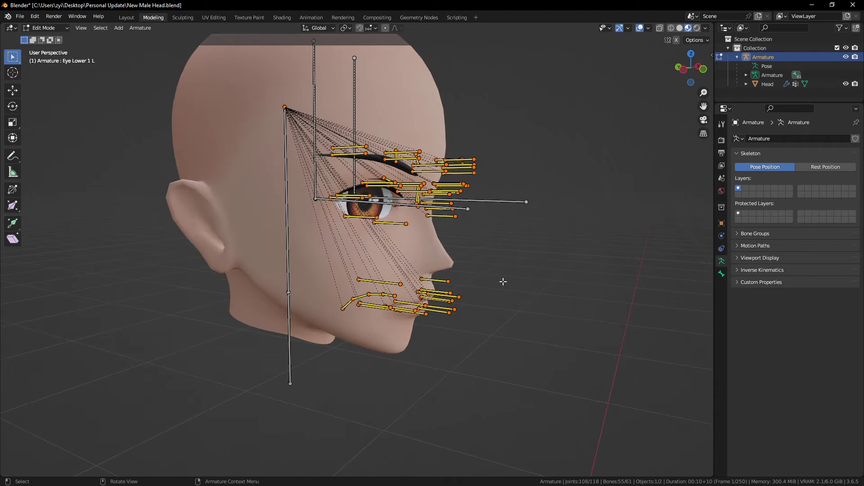
Delete the selected facial bones, return to Object Mode and select the head mesh
key(x)
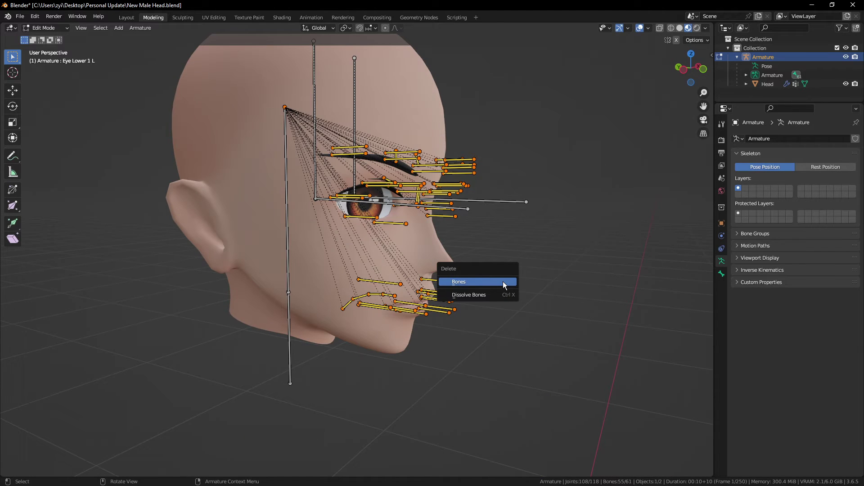
click(504, 285)
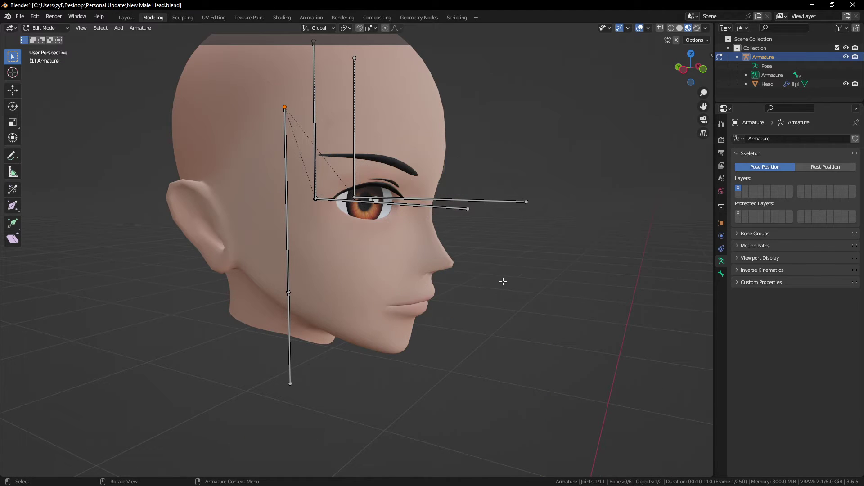
click(58, 32)
click(51, 28)
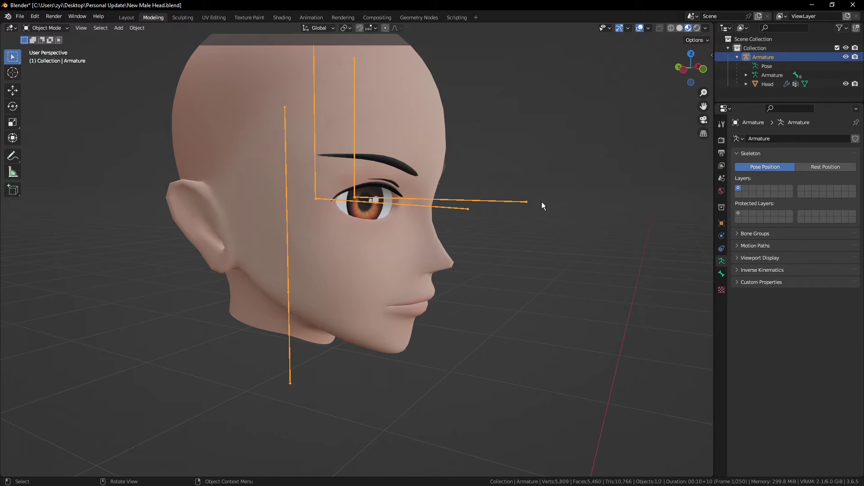
mouse_move(543, 206)
middle_down()
mouse_move(546, 226)
mouse_move(457, 234)
mouse_move(368, 221)
mouse_move(364, 248)
mouse_move(300, 274)
middle_up()
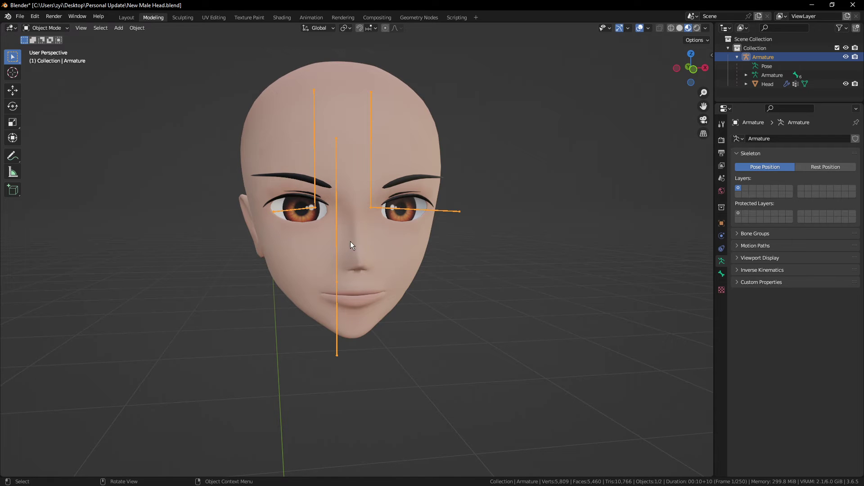
click(398, 244)
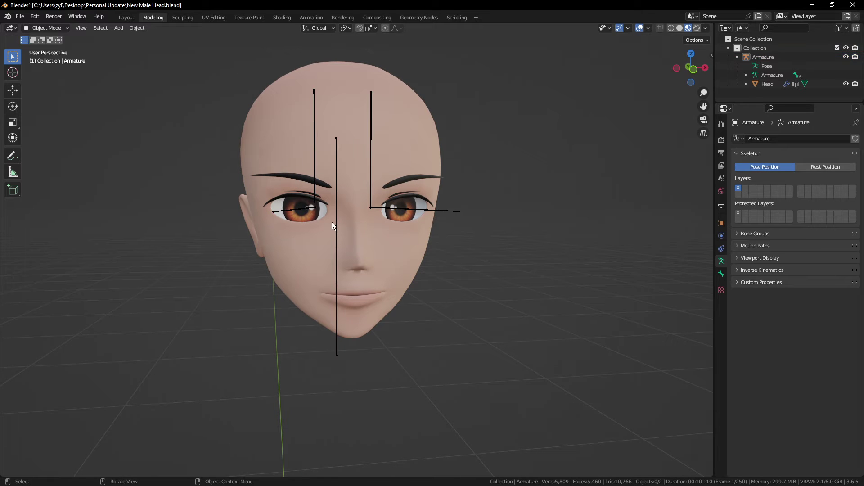
Select both eyes' linked faces and separate them into Head.001, then return to Object Mode
click(57, 30)
click(47, 50)
click(94, 28)
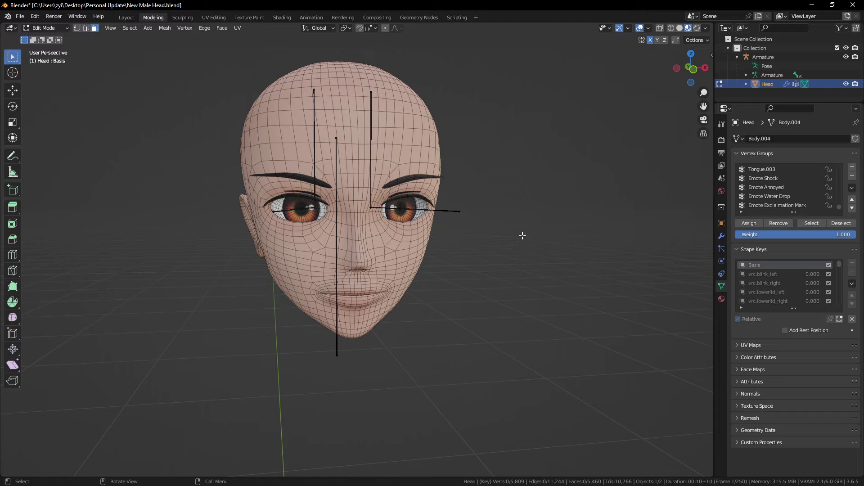
key(ctrl+l)
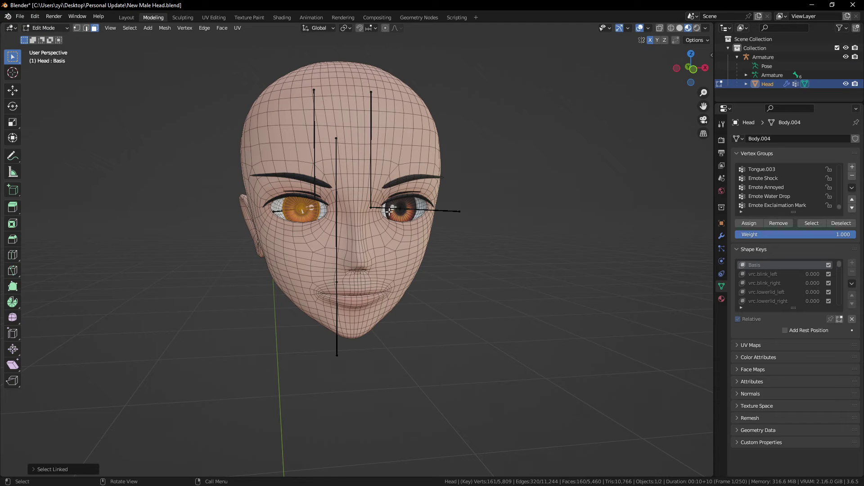
key(l)
key(p)
click(442, 224)
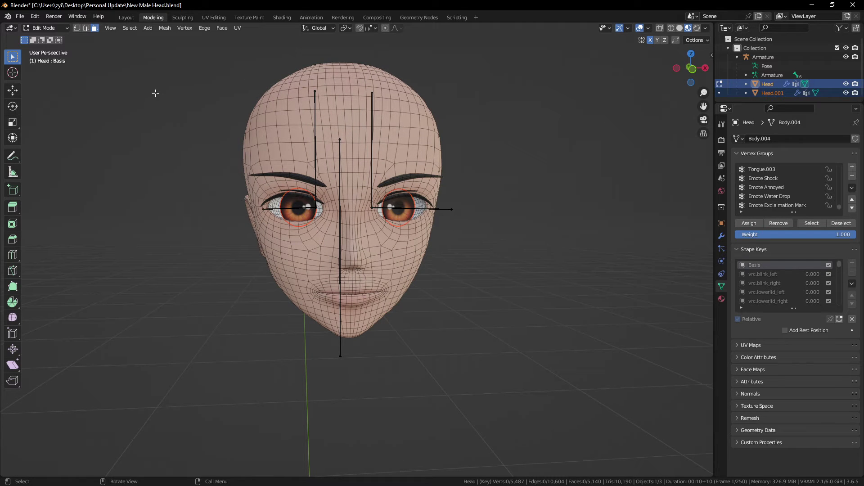
click(43, 28)
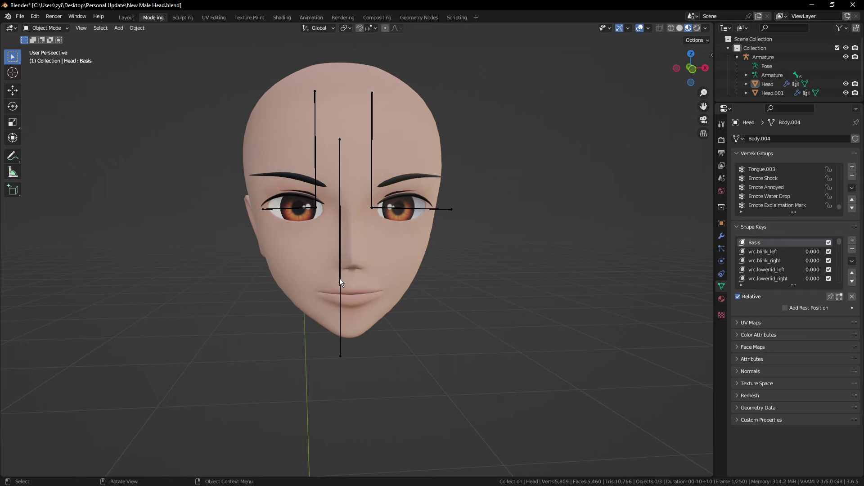
click(339, 278)
Enter Weight Paint mode on the head with the central Head bone's vertex group active
shift+click(393, 266)
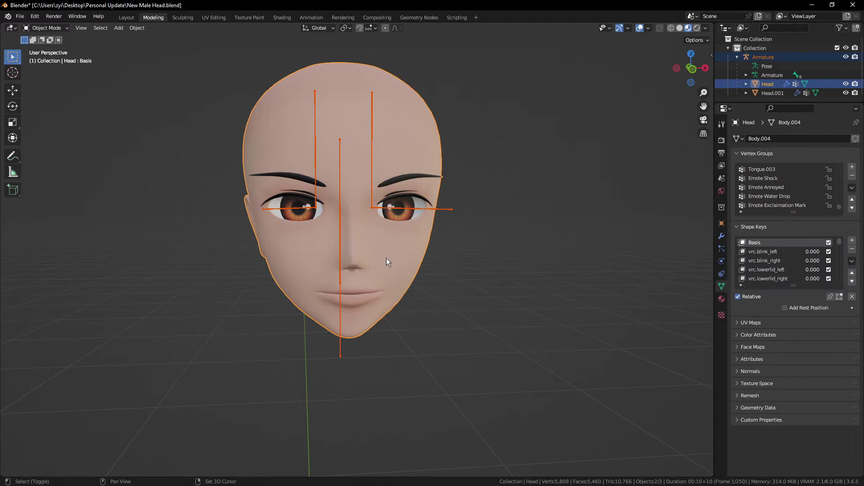
click(43, 28)
click(51, 78)
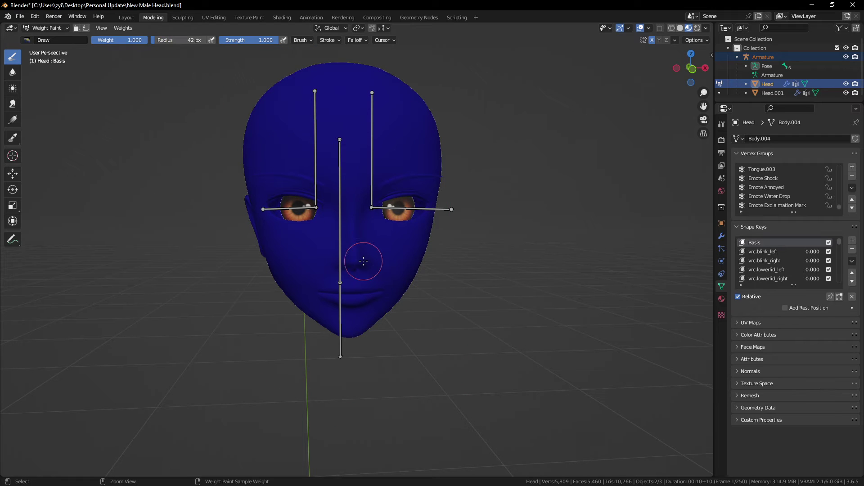
ctrl+click(340, 253)
middle_drag(339, 253, 387, 249)
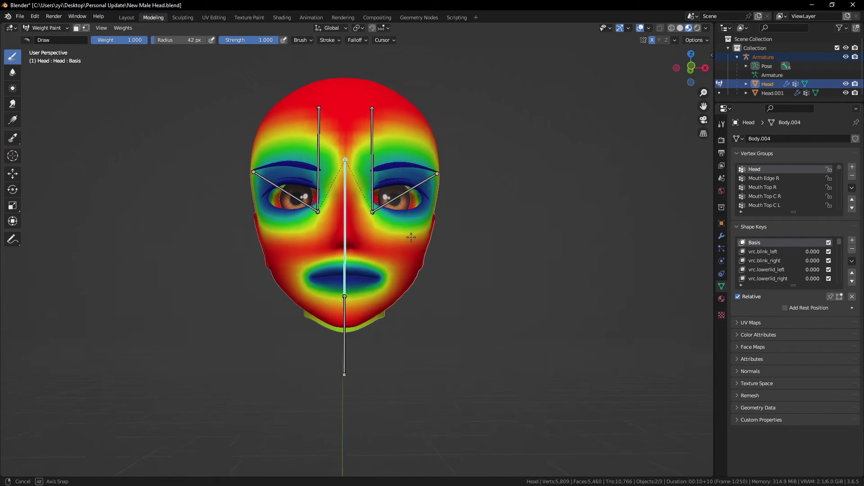
scroll(386, 249, up, 2)
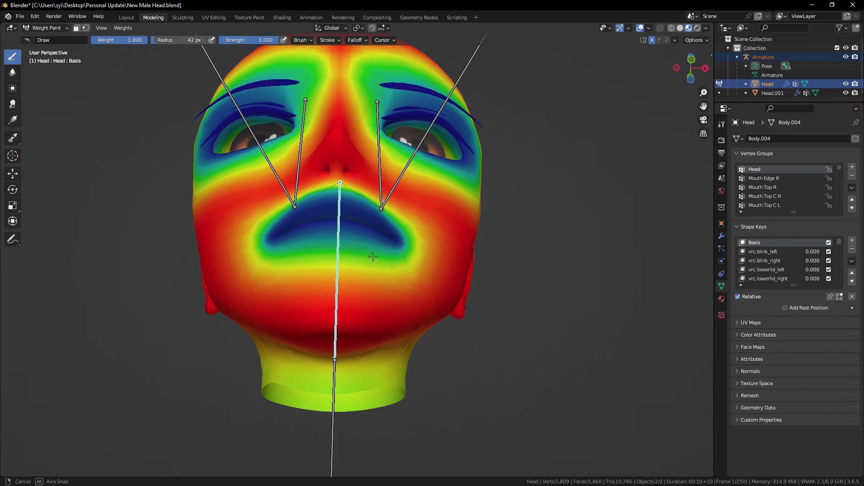
scroll(396, 239, up, 1)
scroll(392, 237, up, 1)
scroll(390, 238, up, 1)
Paint a Head weight gradient, full over the skull fading down the neck, checking from several angles
key(alt)
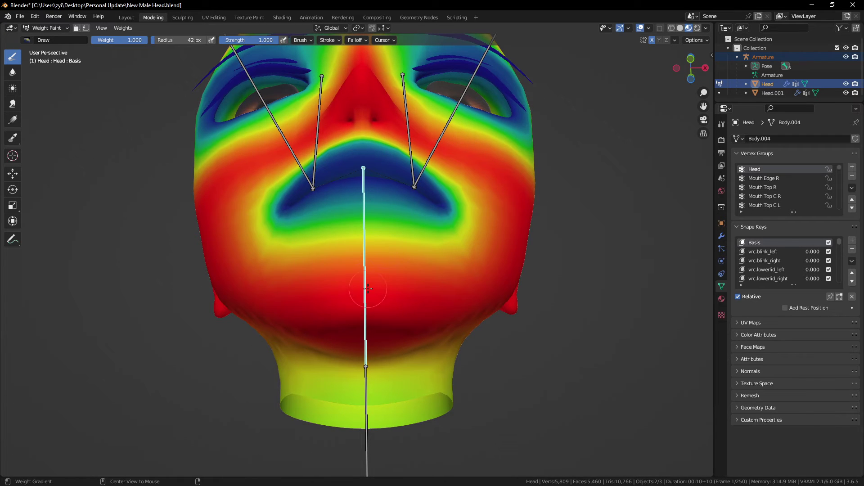
alt+click(364, 283)
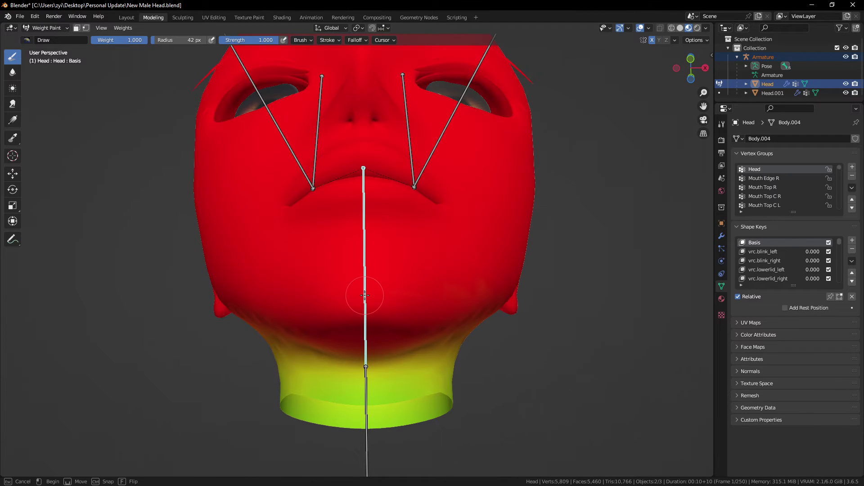
key(ctrl+z)
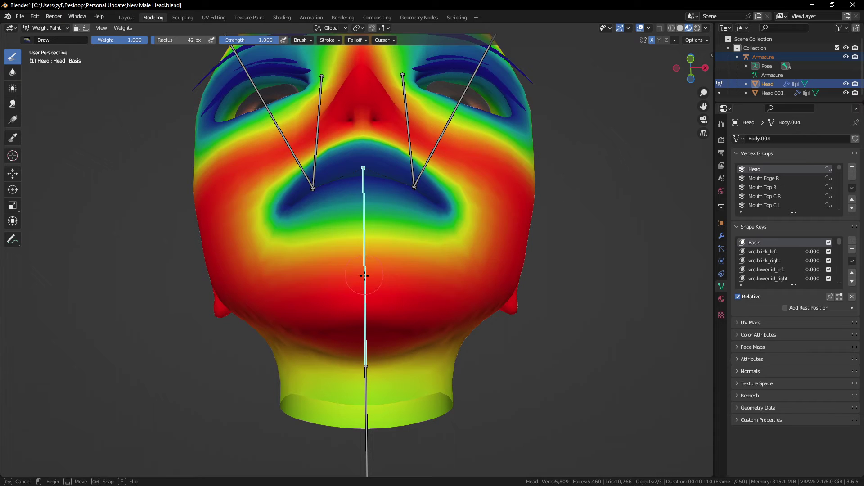
alt+drag(363, 277, 363, 280)
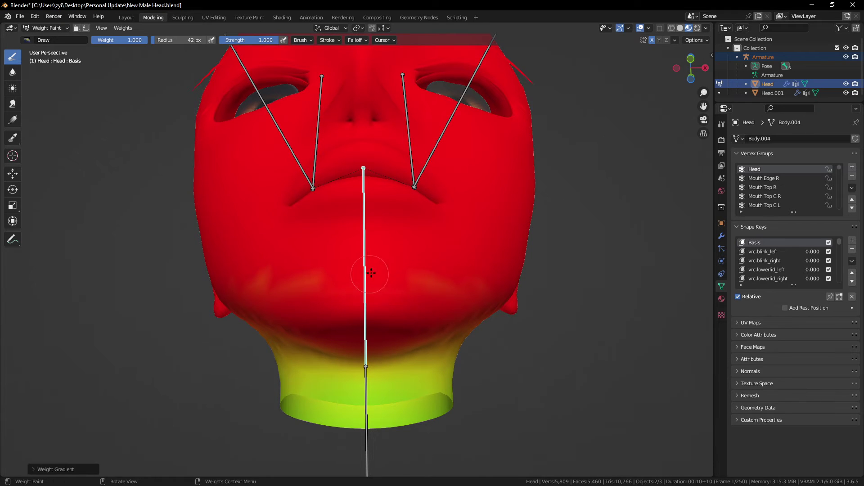
middle_drag(364, 281, 455, 294)
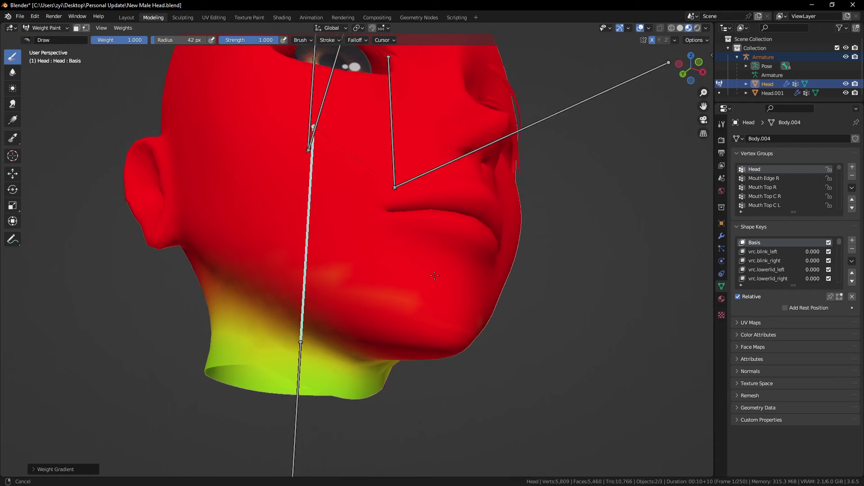
middle_drag(454, 293, 384, 243)
scroll(384, 244, up, 1)
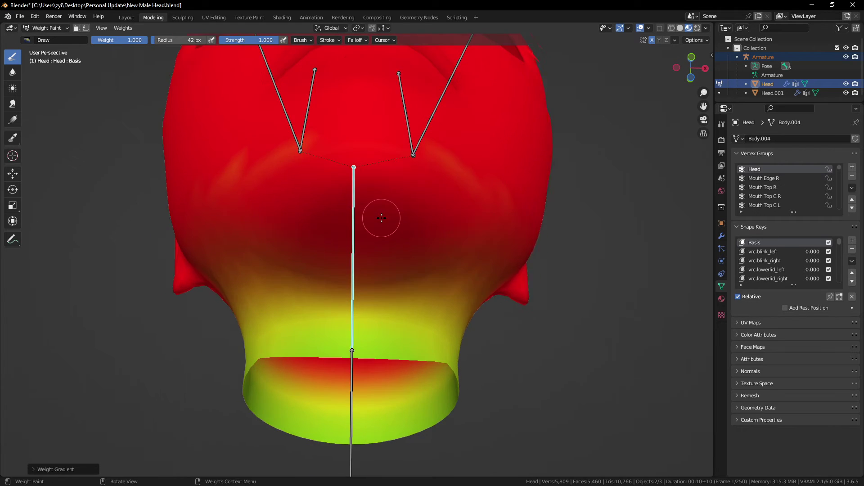
scroll(382, 217, up, 1)
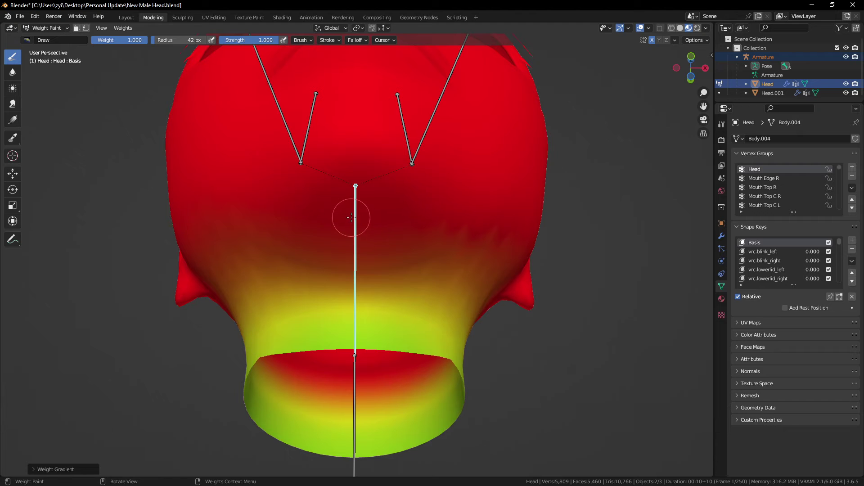
middle_drag(415, 237, 515, 222)
Tilt the head bone to test the neck weights and switch to wireframe shading
key(r)
click(394, 78)
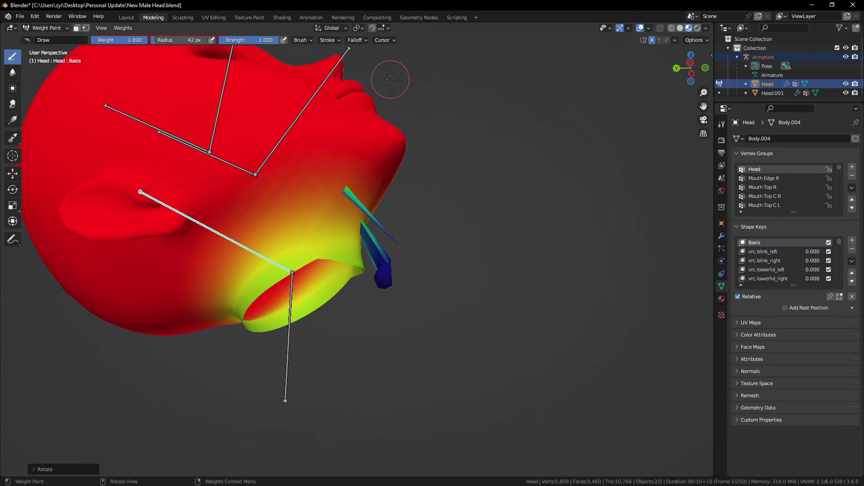
mouse_move(433, 140)
middle_down()
mouse_move(341, 221)
mouse_move(168, 243)
mouse_move(112, 293)
middle_up()
scroll(127, 257, up, 3)
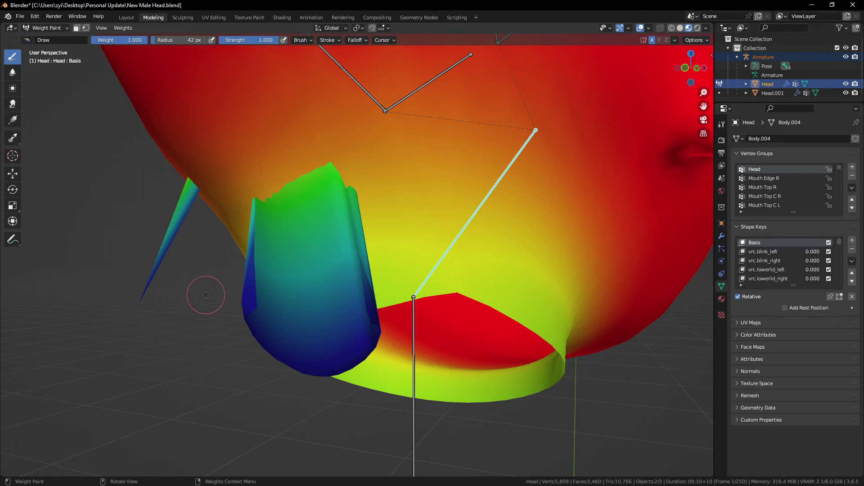
scroll(207, 293, up, 5)
mouse_move(275, 251)
middle_down()
mouse_move(241, 274)
mouse_move(440, 259)
mouse_move(279, 232)
mouse_move(651, 54)
middle_up()
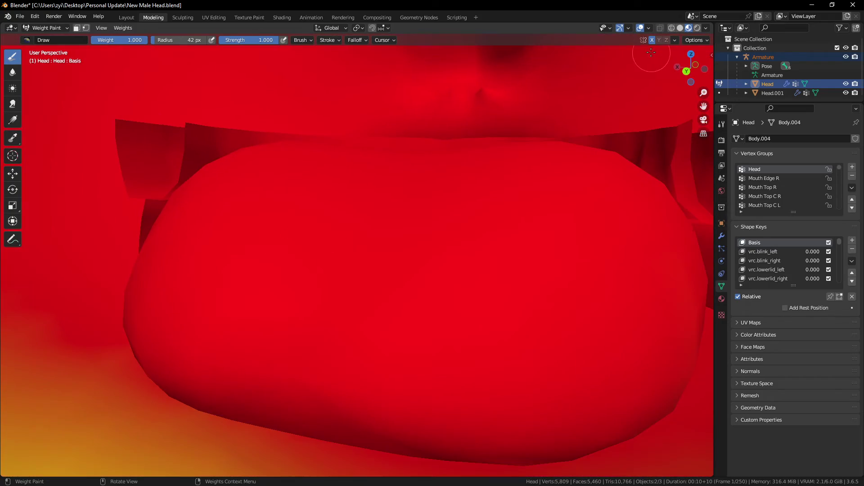
click(672, 28)
Paint the leftover green-blue and orange mouth patches to full weight and return to Object Mode
mouse_move(607, 102)
middle_down()
mouse_move(360, 223)
mouse_move(426, 331)
middle_up()
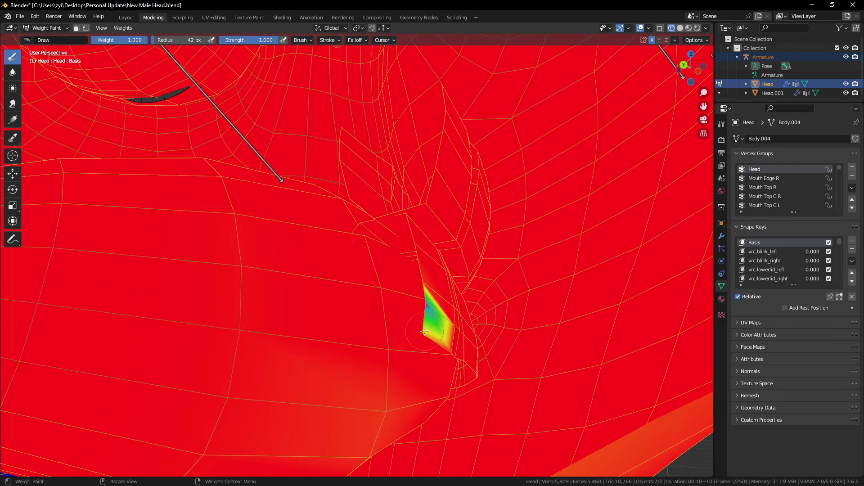
drag(426, 330, 417, 297)
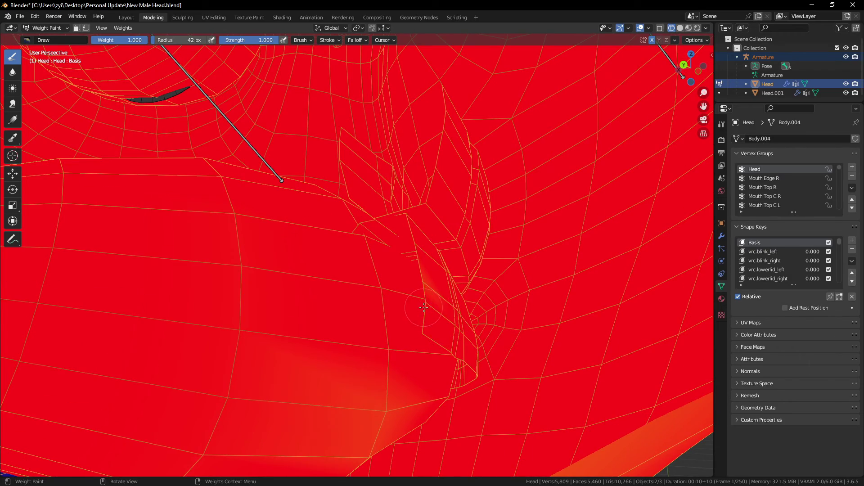
scroll(441, 308, up, 3)
mouse_move(440, 309)
shift+middle_down()
mouse_move(488, 312)
mouse_move(445, 292)
shift+middle_up()
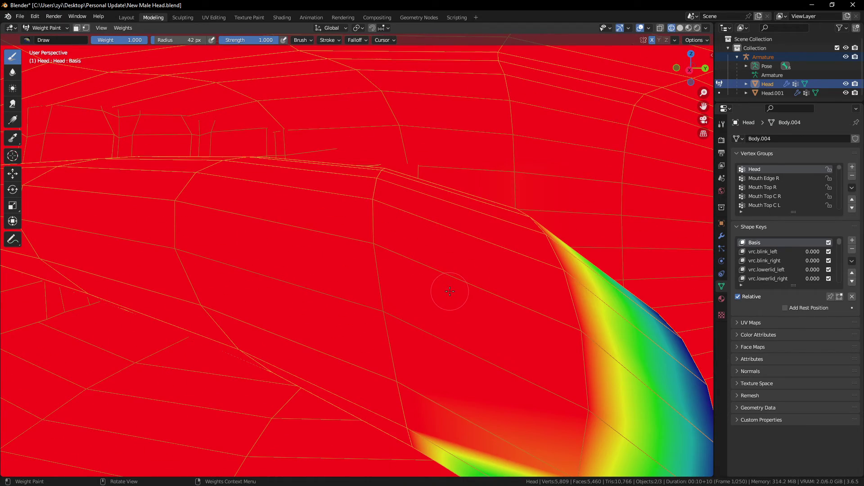
click(45, 28)
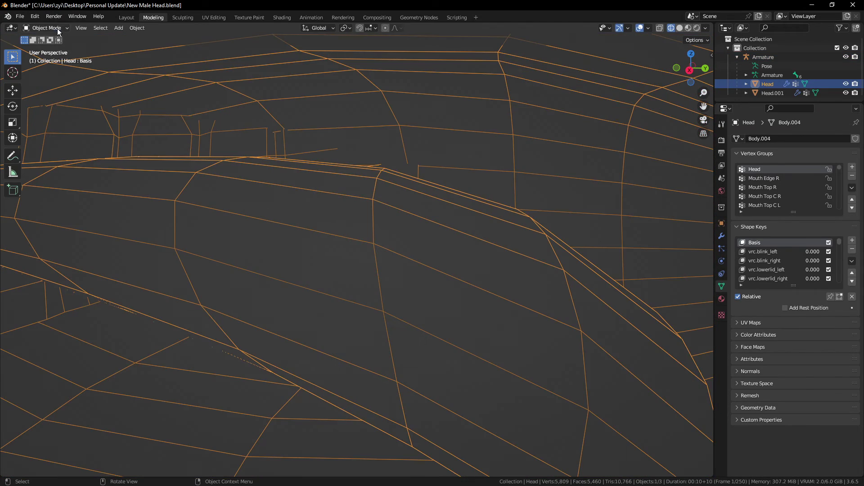
Separate the linked inner mouth piece into Head.002 and hide the Head mesh
key(Tab)
click(320, 240)
key(ctrl+l)
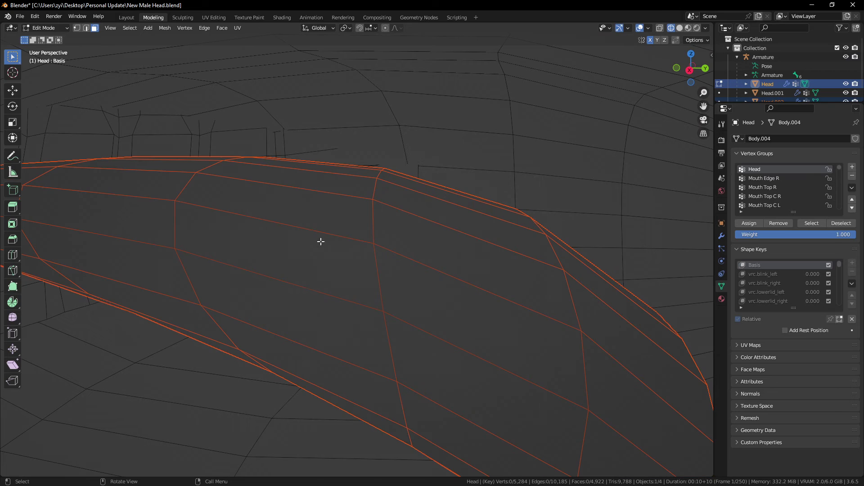
key(Tab)
scroll(260, 192, down, 3)
scroll(334, 203, down, 3)
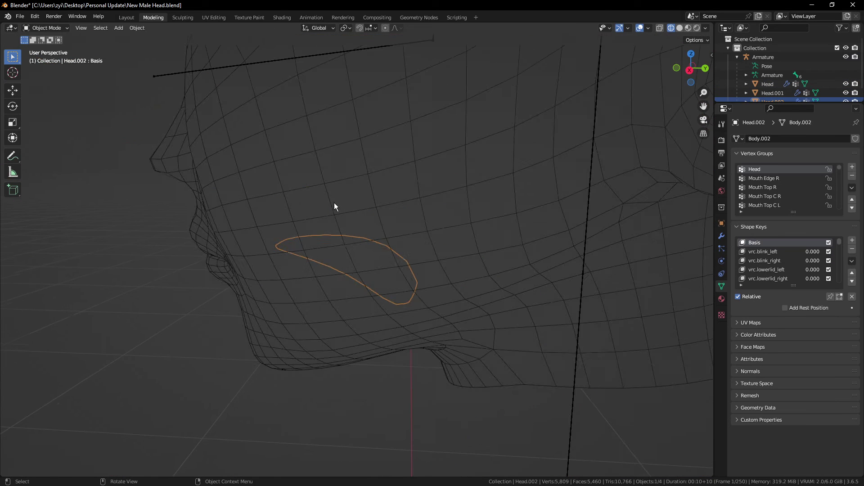
scroll(777, 78, down, 1)
click(847, 83)
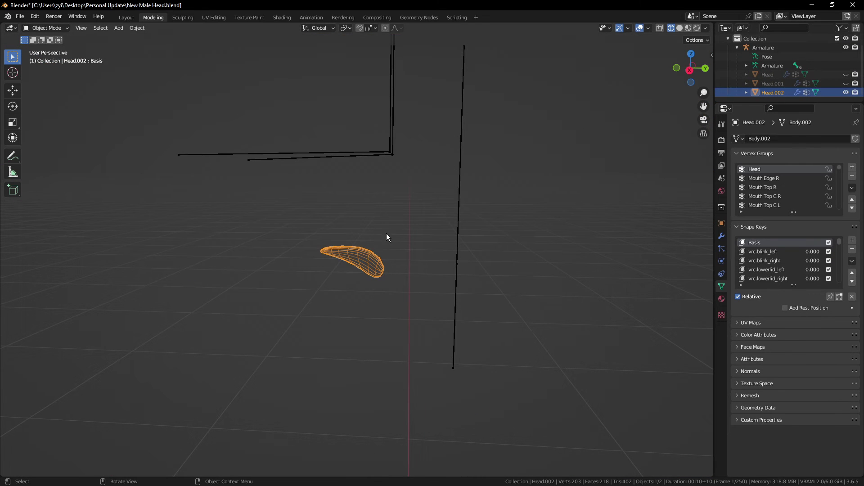
Weight paint Head.002 fully to the head bone with the armature selected
click(464, 220)
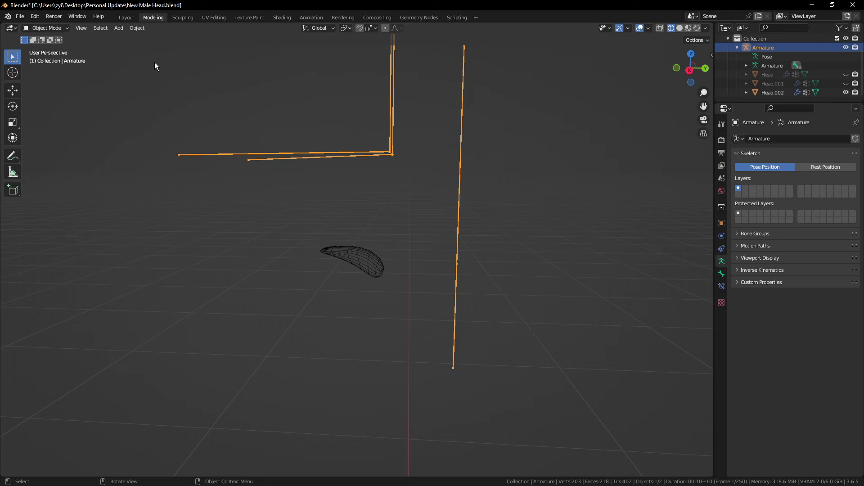
shift+click(345, 248)
click(47, 27)
click(47, 75)
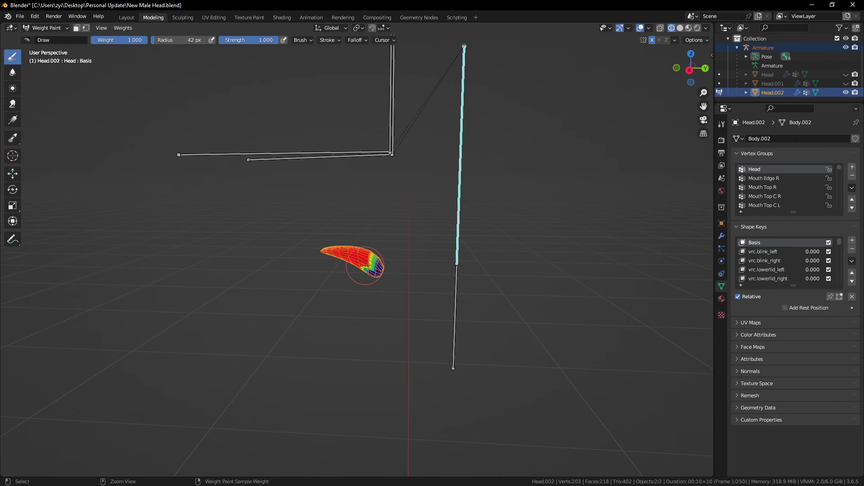
middle_drag(534, 298, 550, 281)
click(46, 28)
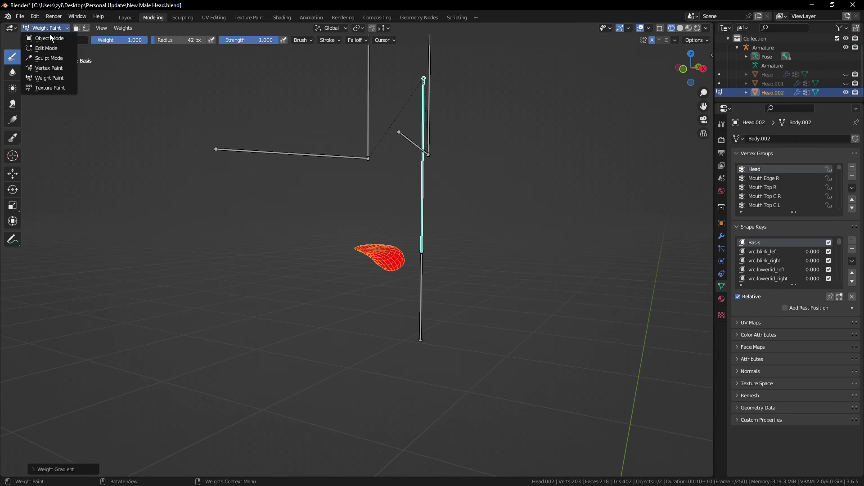
Unhide Head and Head.001 and join all three meshes into the single Head with Ctrl+J
click(846, 83)
click(846, 75)
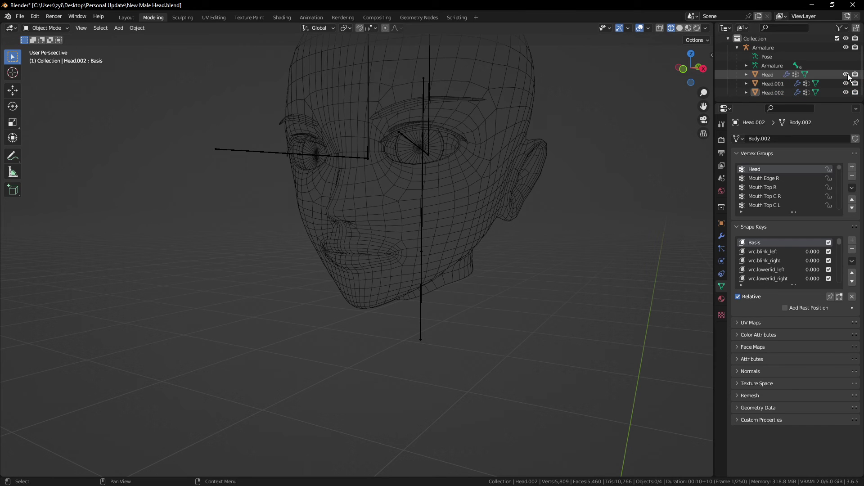
click(768, 93)
ctrl+click(768, 75)
middle_drag(537, 204, 601, 249)
ctrl+click(768, 75)
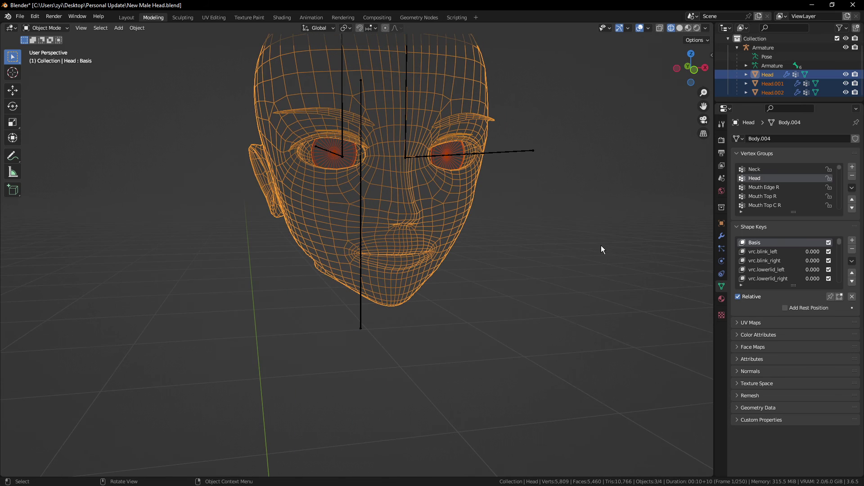
key(ctrl+j)
Select the armature to switch it into Pose Mode
click(61, 27)
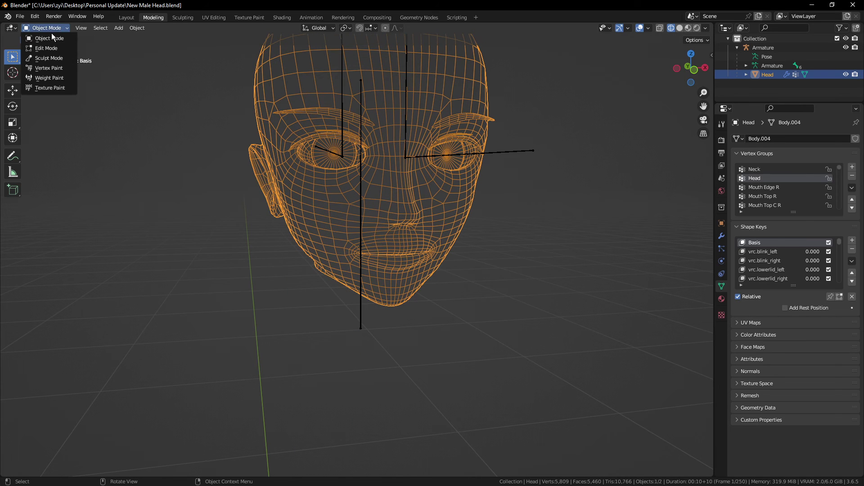
click(349, 169)
click(63, 28)
click(46, 58)
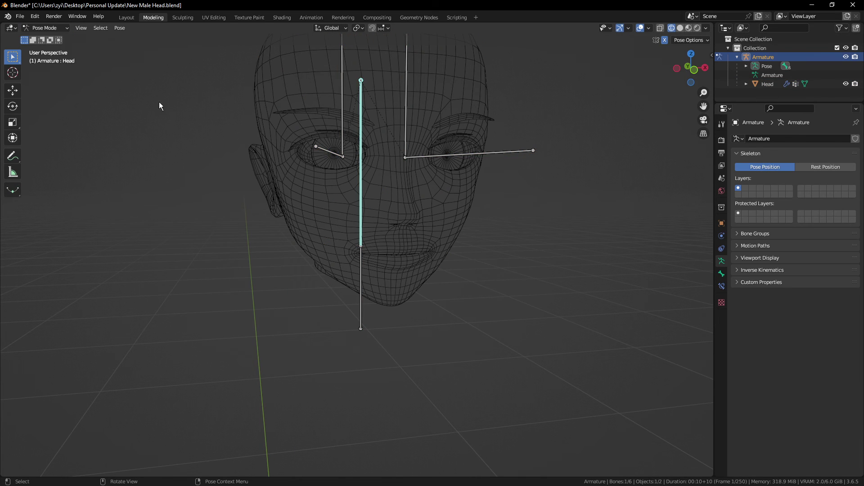
click(367, 207)
middle_drag(367, 207, 340, 201)
click(340, 201)
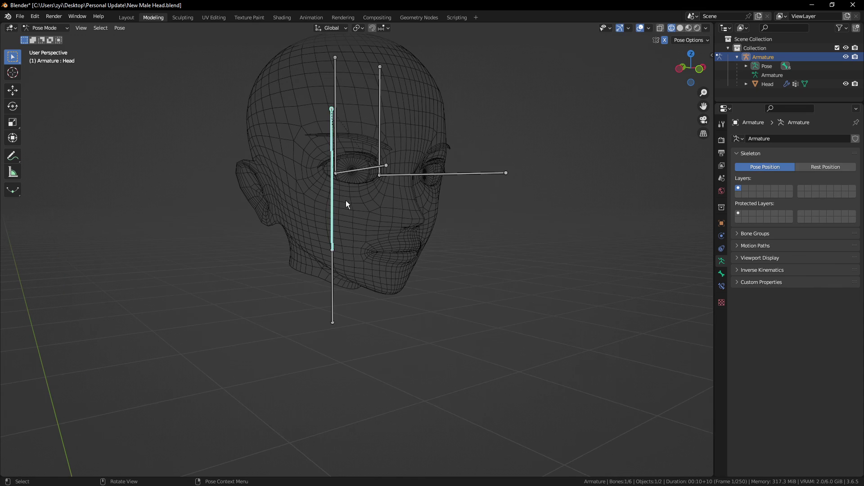
key(r)
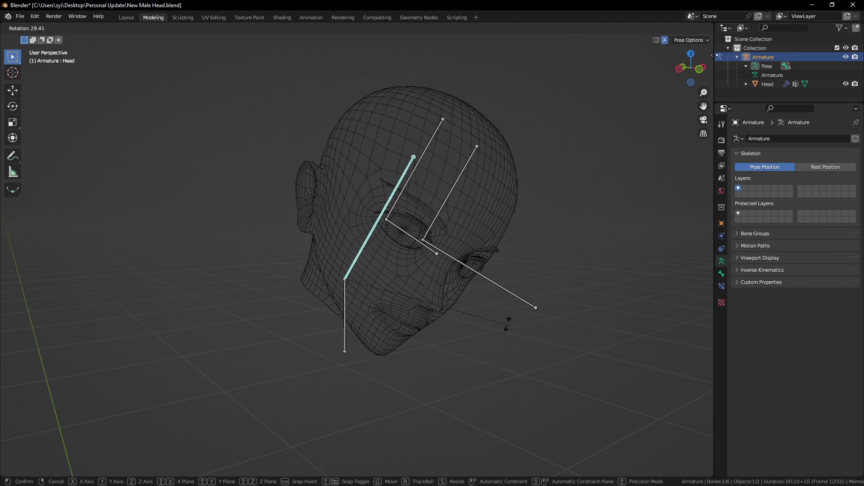
key(Escape)
click(353, 186)
key(r)
key(Escape)
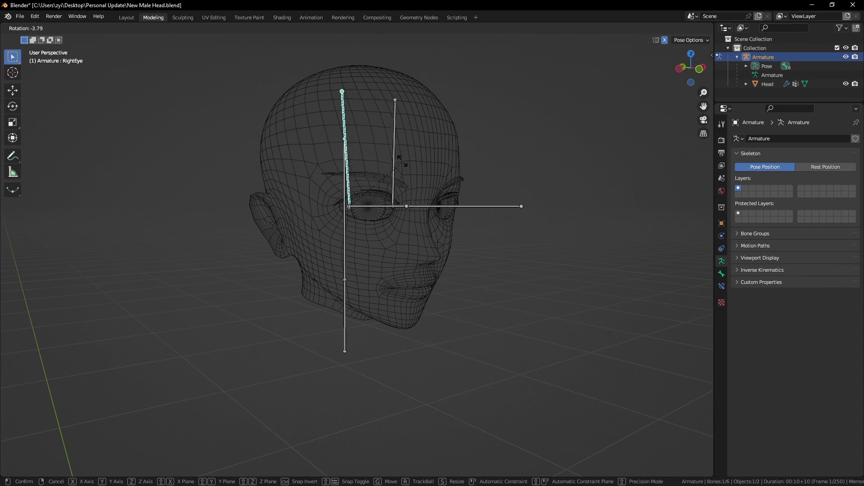
click(375, 204)
key(r)
key(Escape)
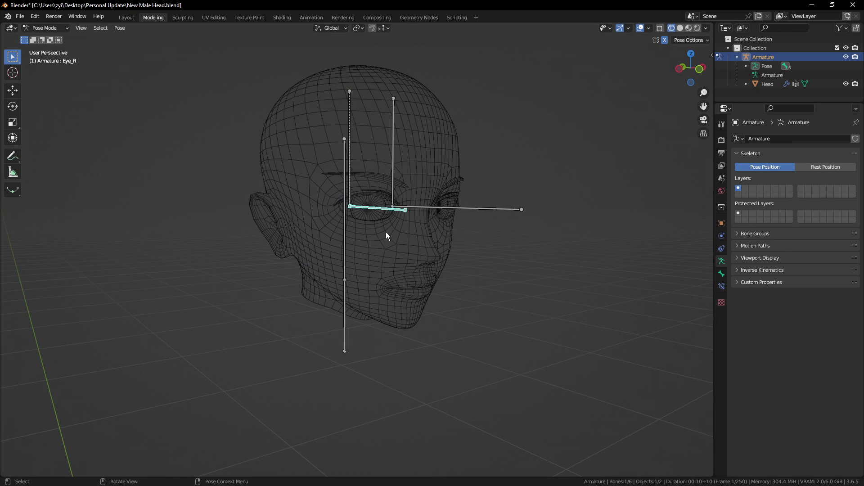
click(337, 263)
mouse_move(336, 263)
middle_down()
mouse_move(438, 236)
mouse_move(390, 241)
middle_up()
key(r)
key(Escape)
click(486, 279)
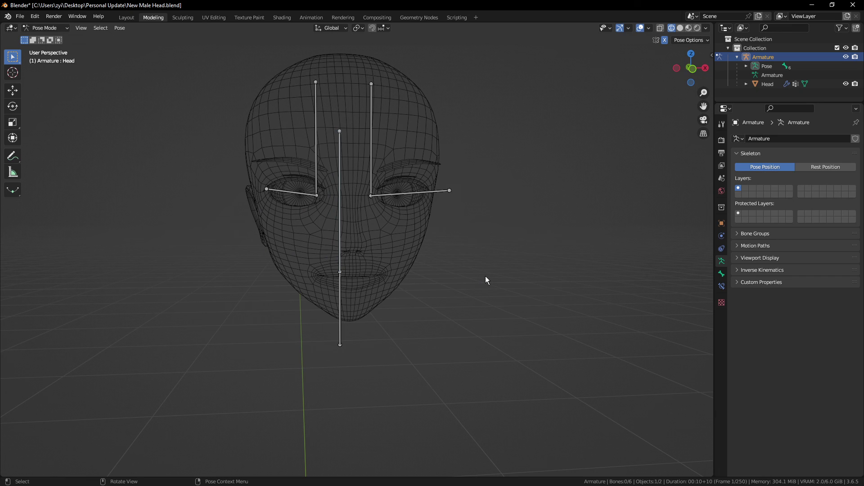